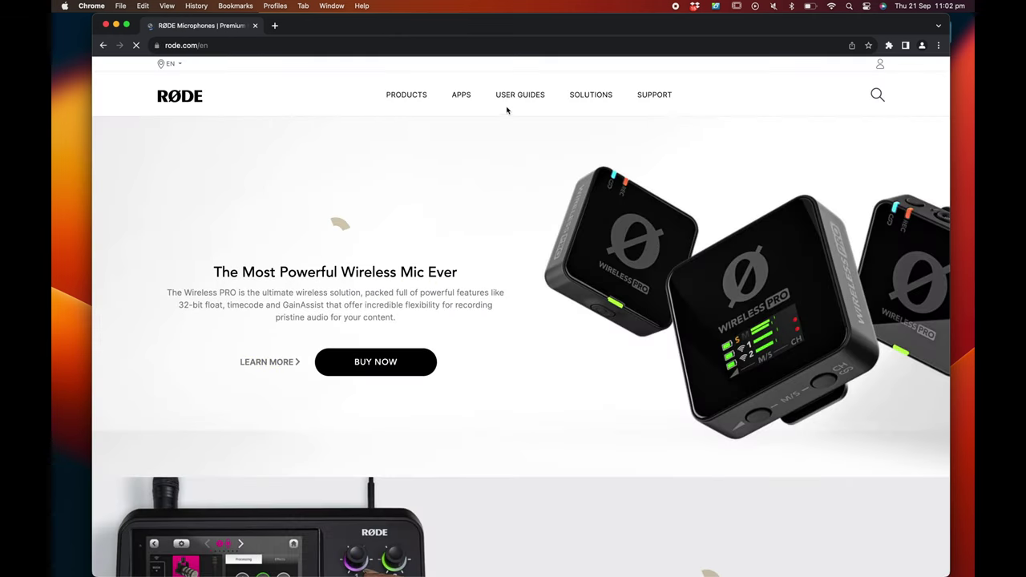
Download the Mac version of RØDE Central from the RØDE apps page and allow only the required cookies
left_click(459, 95)
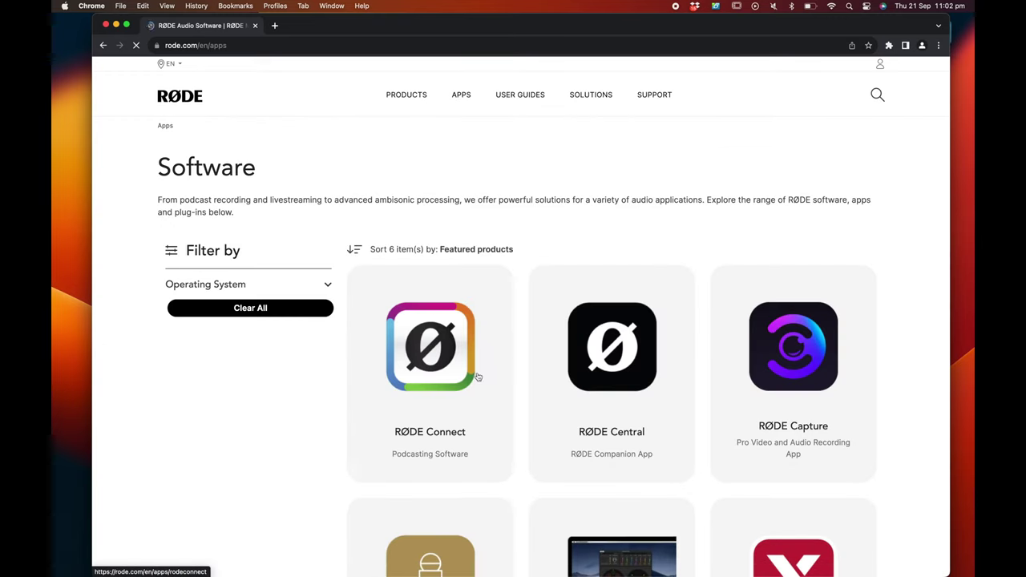
left_click(565, 355)
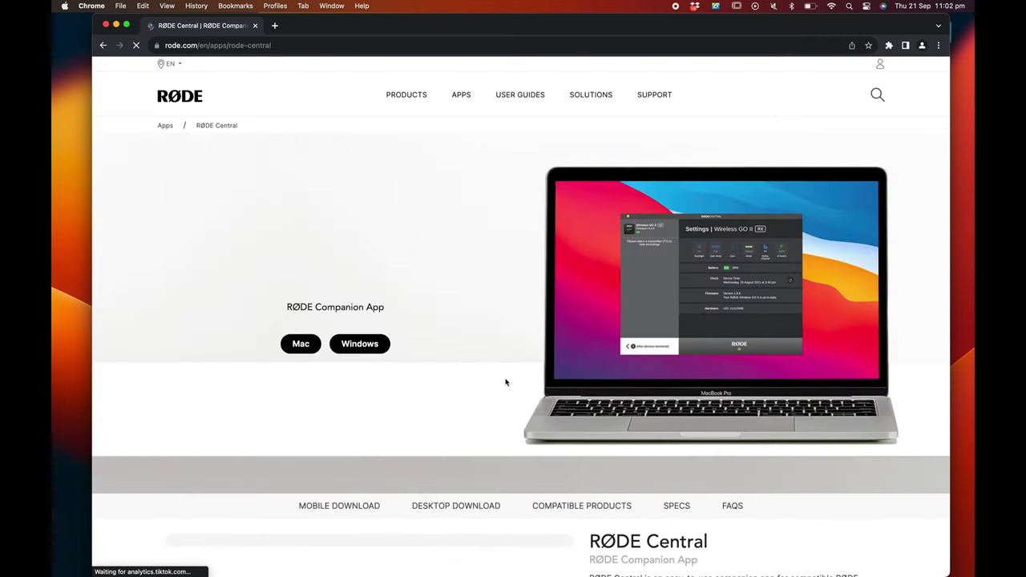
left_click(295, 351)
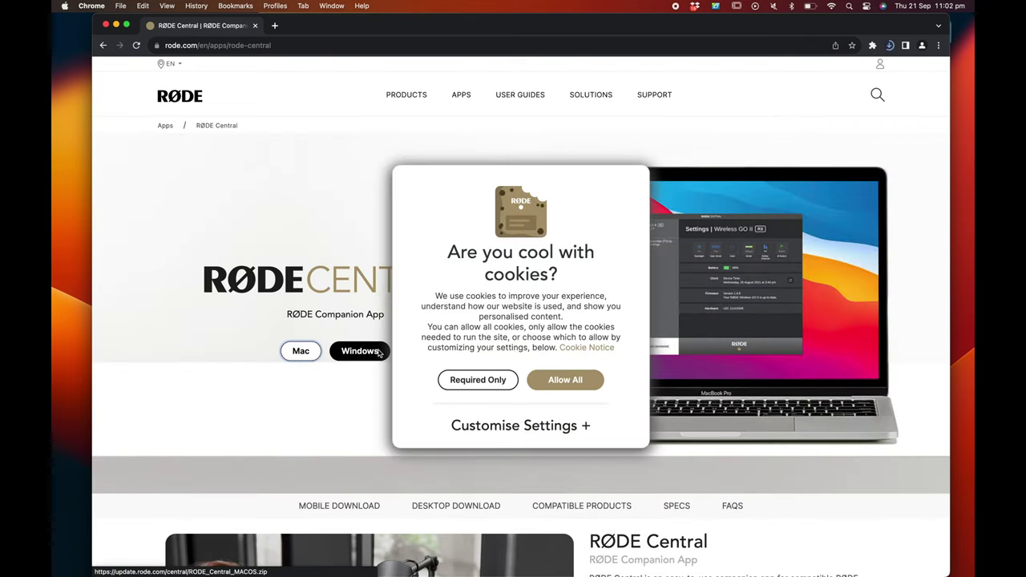
left_click(481, 381)
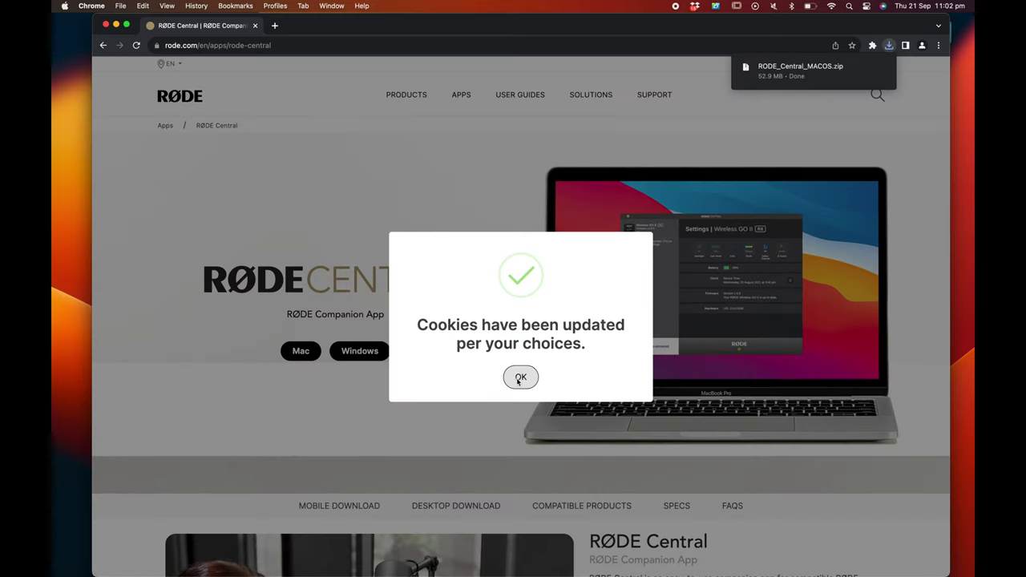
left_click(520, 376)
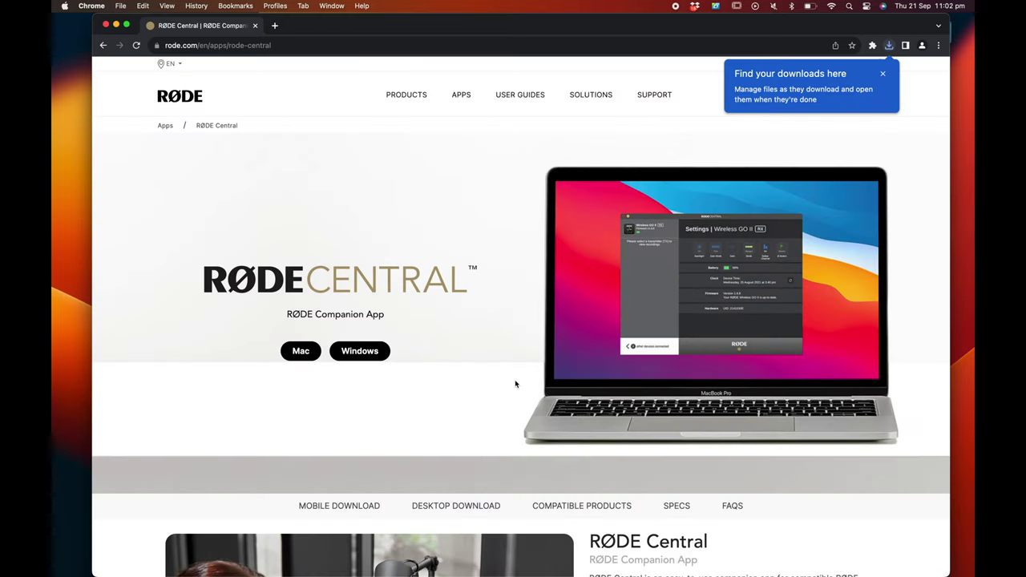
Open the downloaded RODE_Central_MACOS.zip and launch the RØDE Central installer package extracted from it
left_click(889, 45)
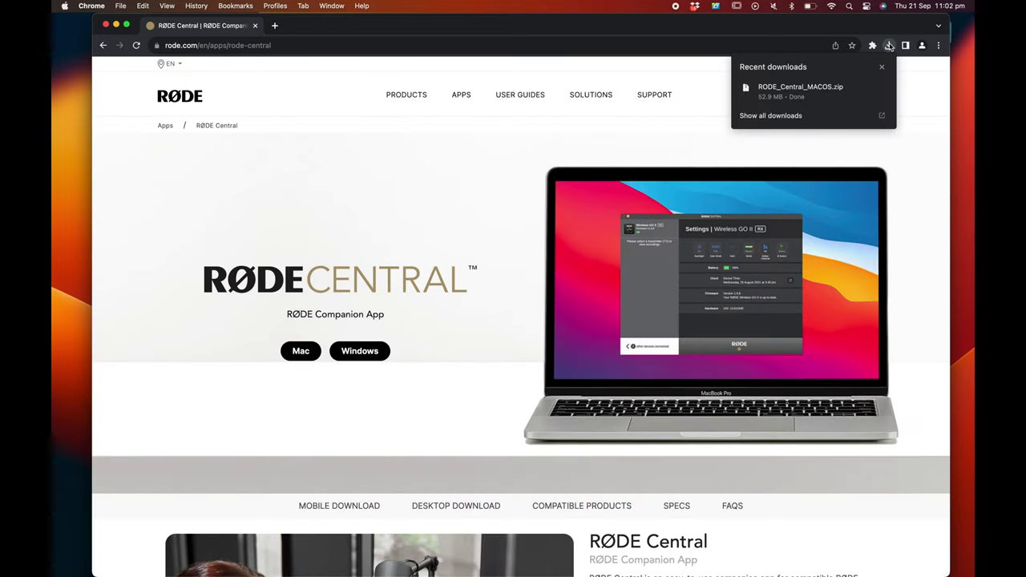
left_click(793, 89)
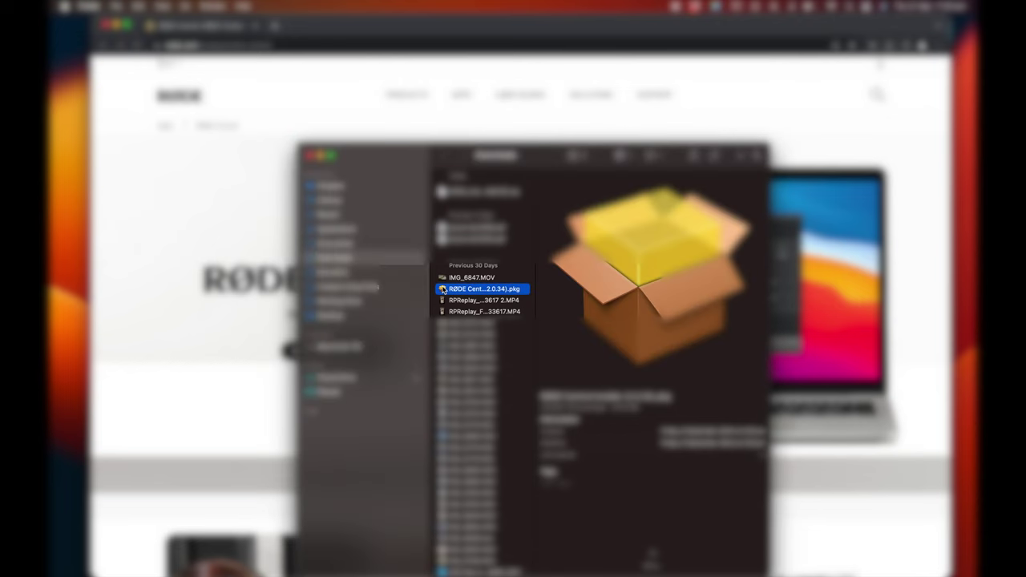
double_click(442, 289)
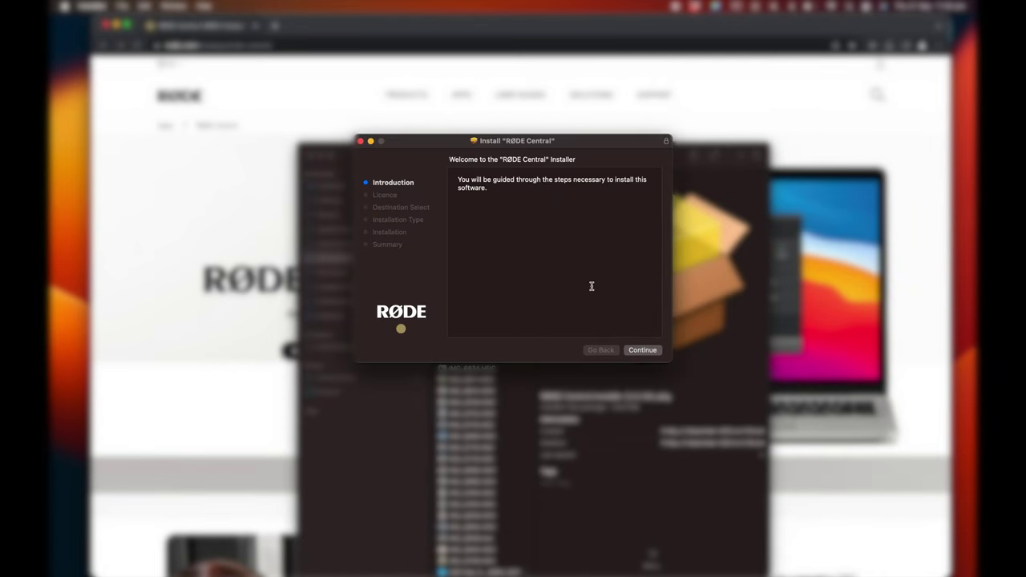
Agree to the software licence and authorise the standard install on Macintosh HD with the account password
left_click(641, 350)
left_click(641, 351)
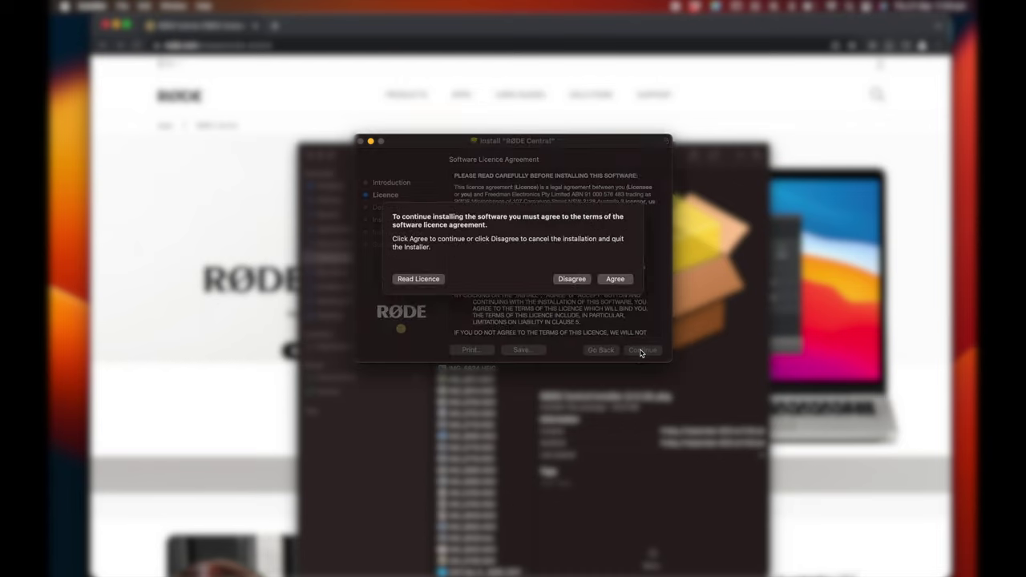
left_click(615, 278)
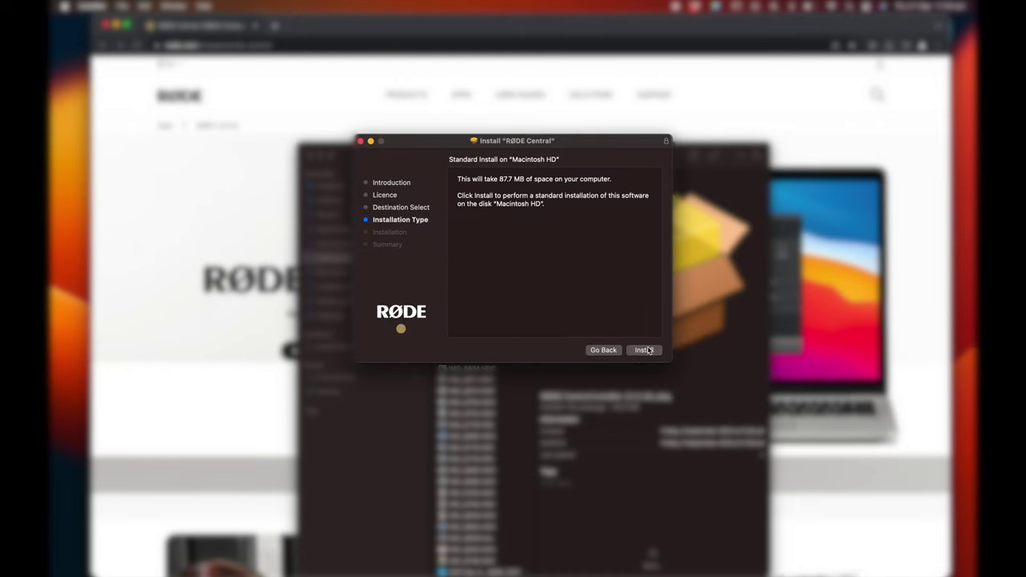
left_click(646, 350)
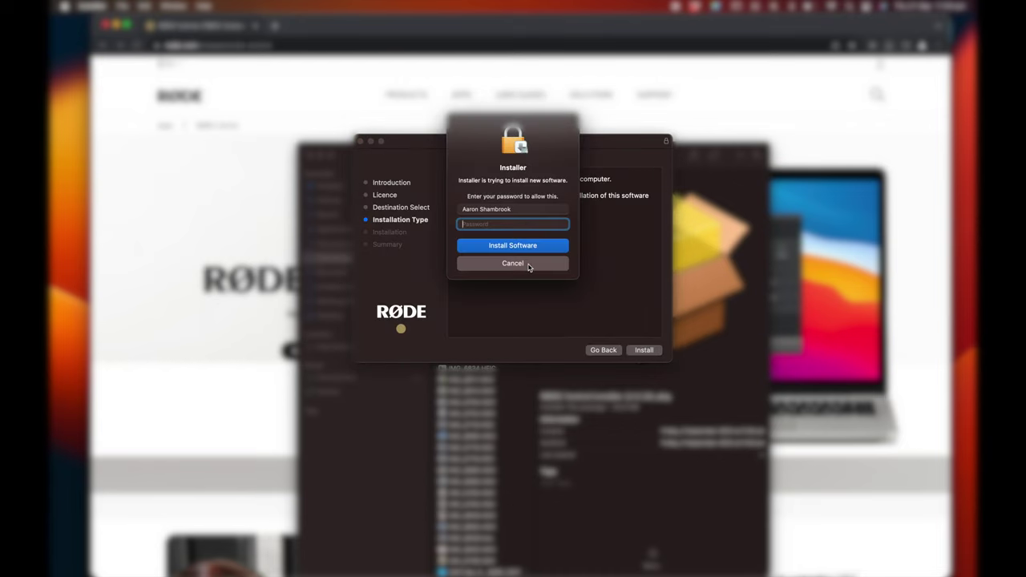
type("•")
key("Return")
key("Return")
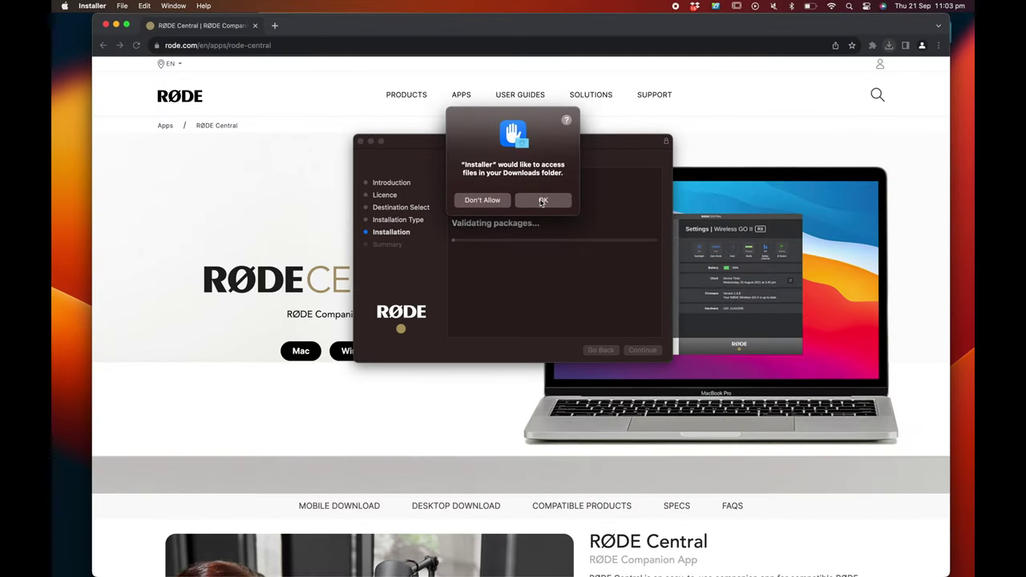
Allow the installer to access the Downloads folder, then close it and move the installer package to the Bin
left_click(542, 200)
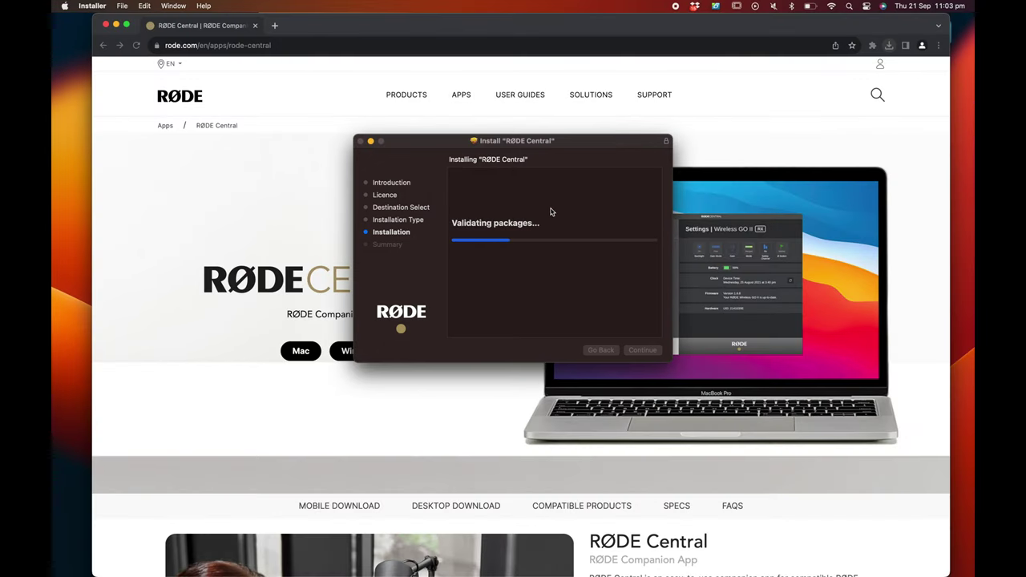
left_click(645, 348)
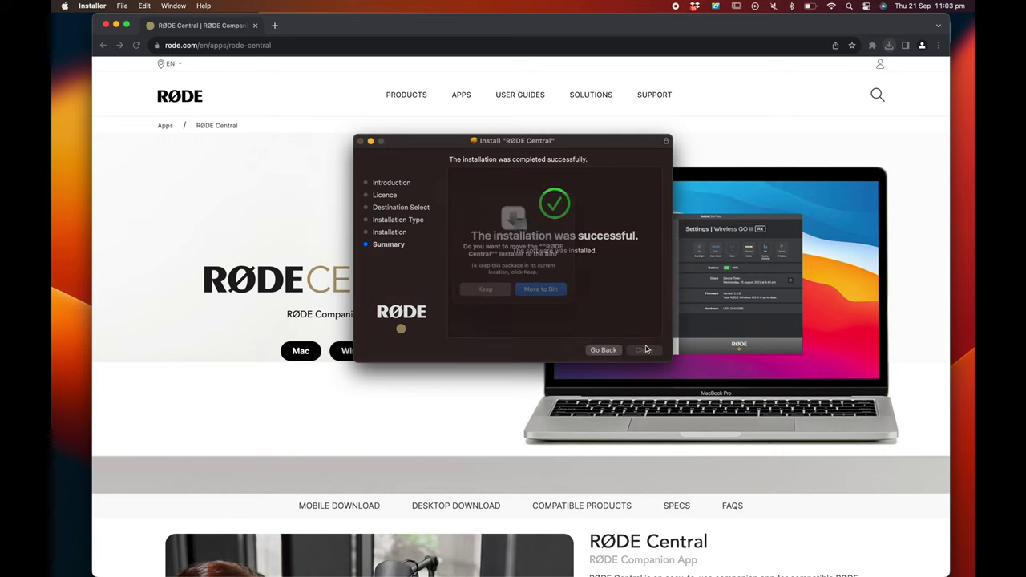
left_click(544, 293)
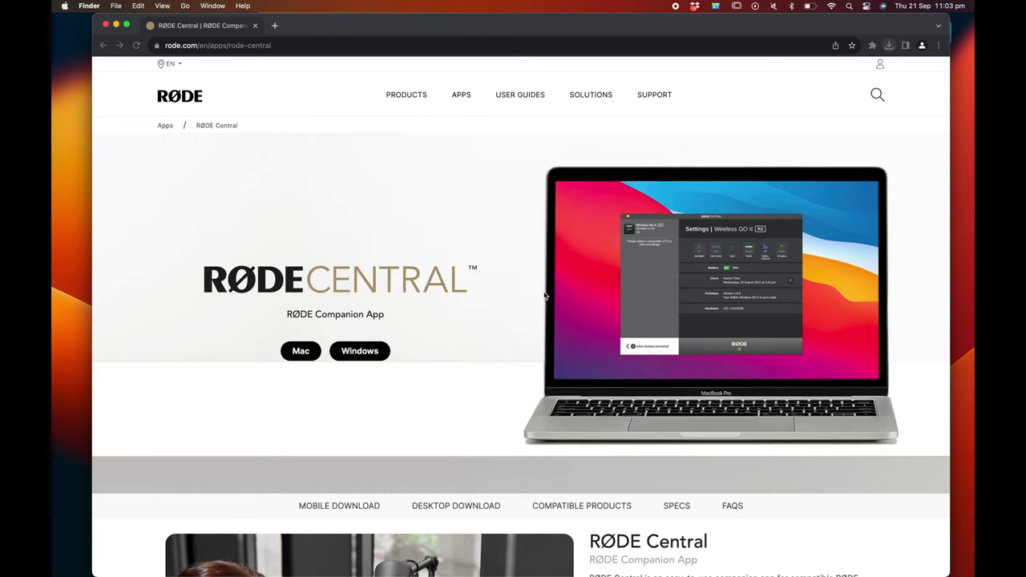
Search the Mac for "rode" and launch RØDE Central
key("super+space")
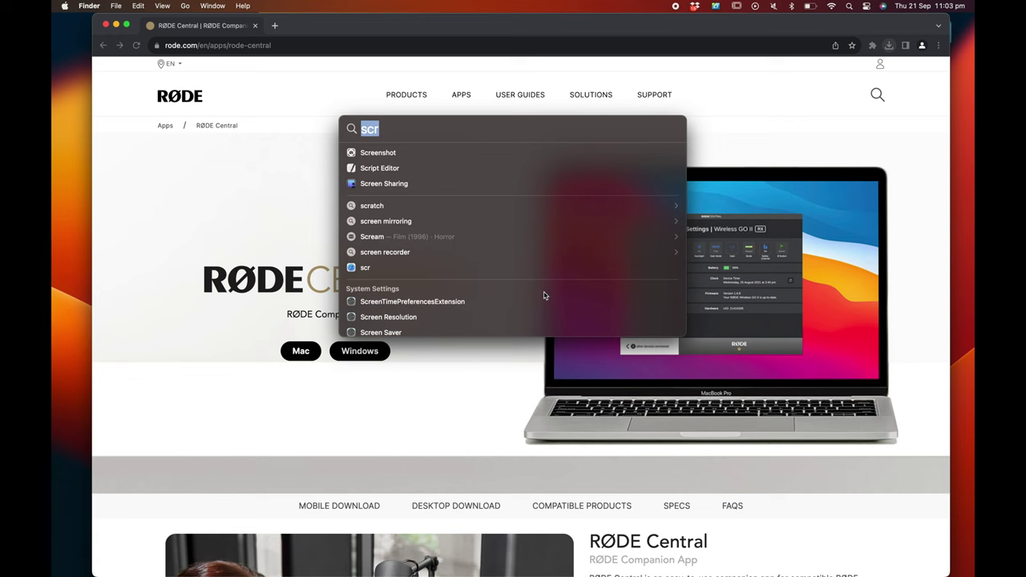
type("rode")
key("Return")
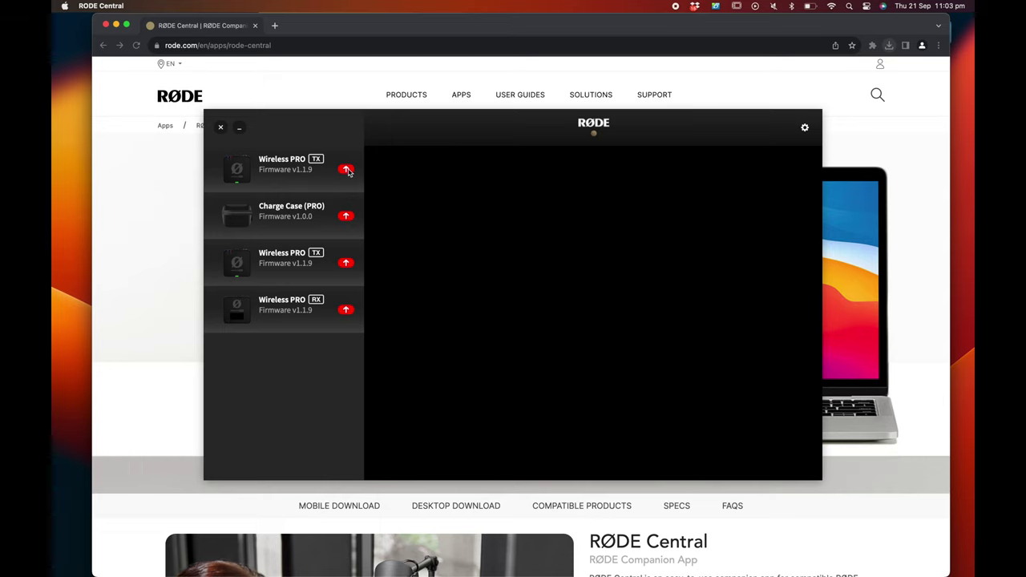
Update the firmware of all connected Wireless PRO devices and the charge case together, confirming that the wireless devices are ready
left_click(346, 170)
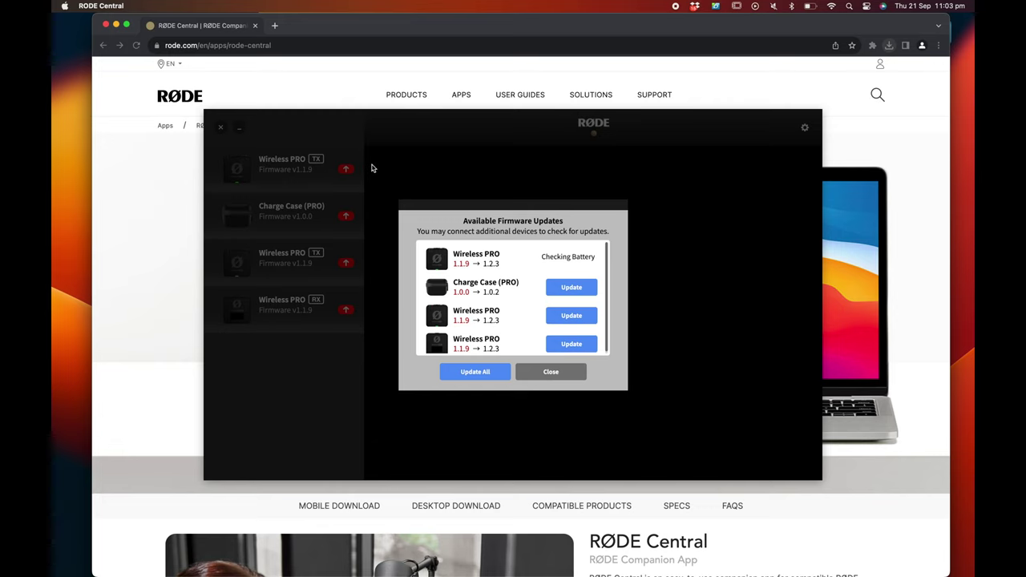
scroll(571, 266, "down", 1)
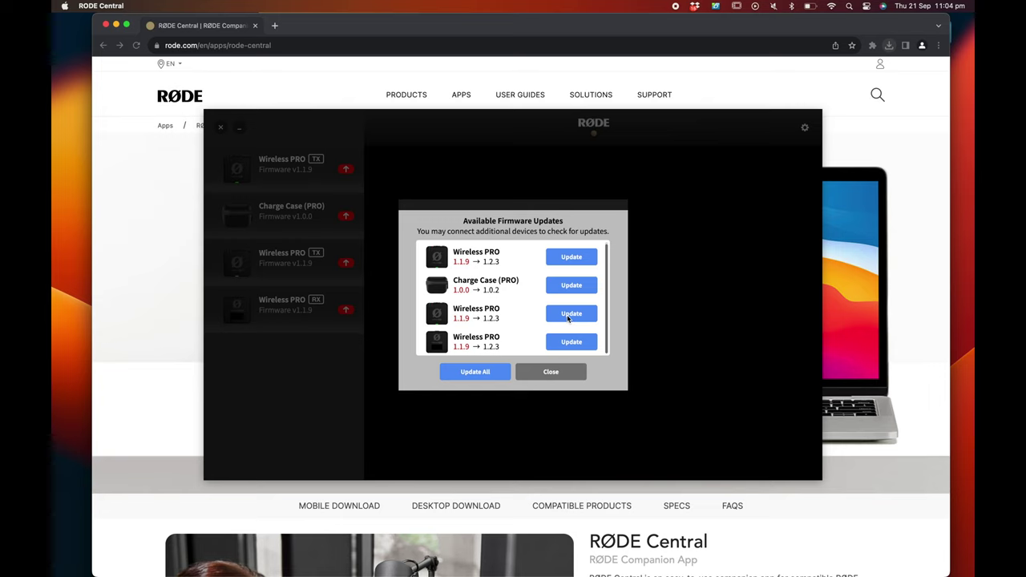
left_click(493, 371)
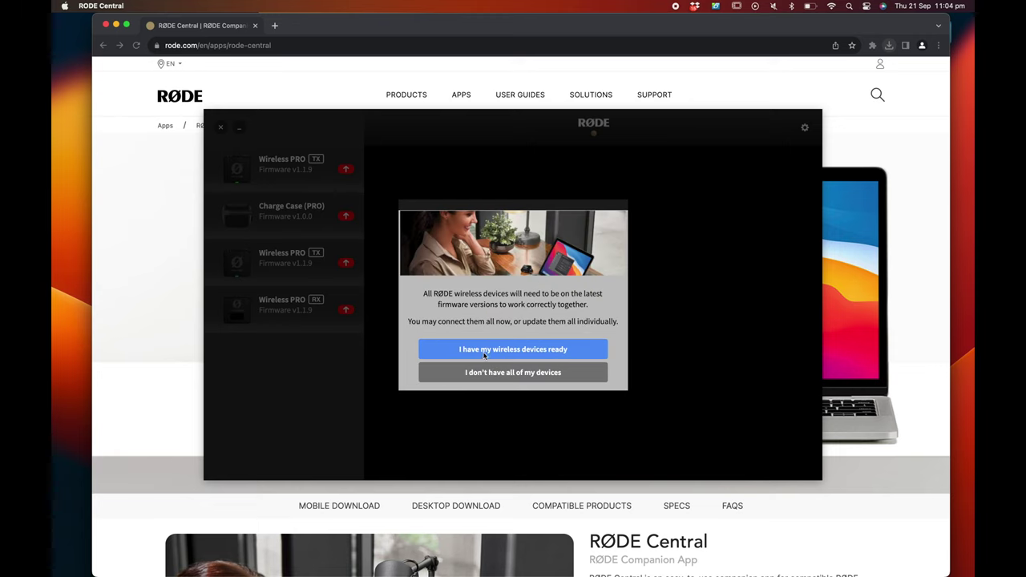
left_click(484, 351)
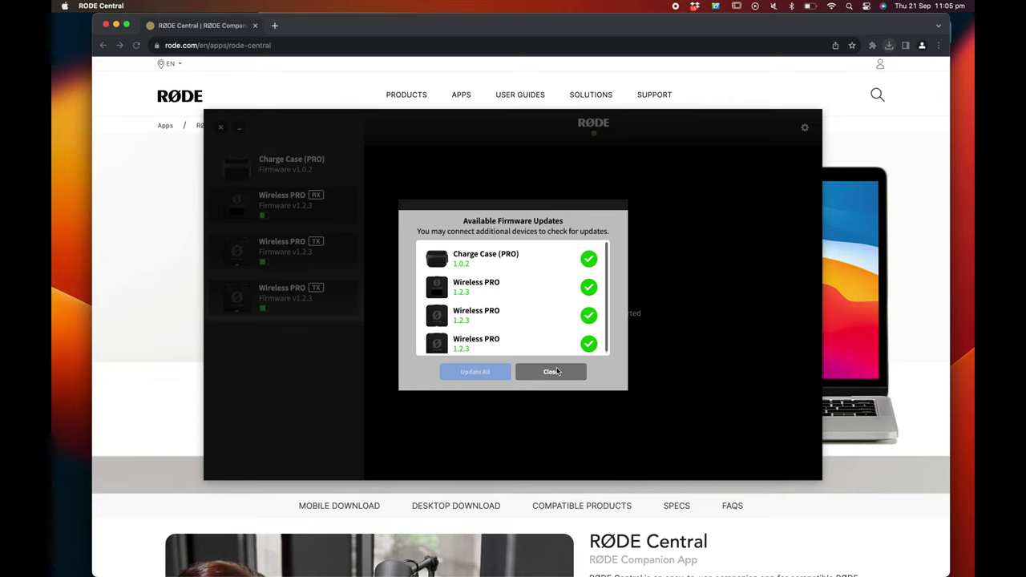
left_click(553, 371)
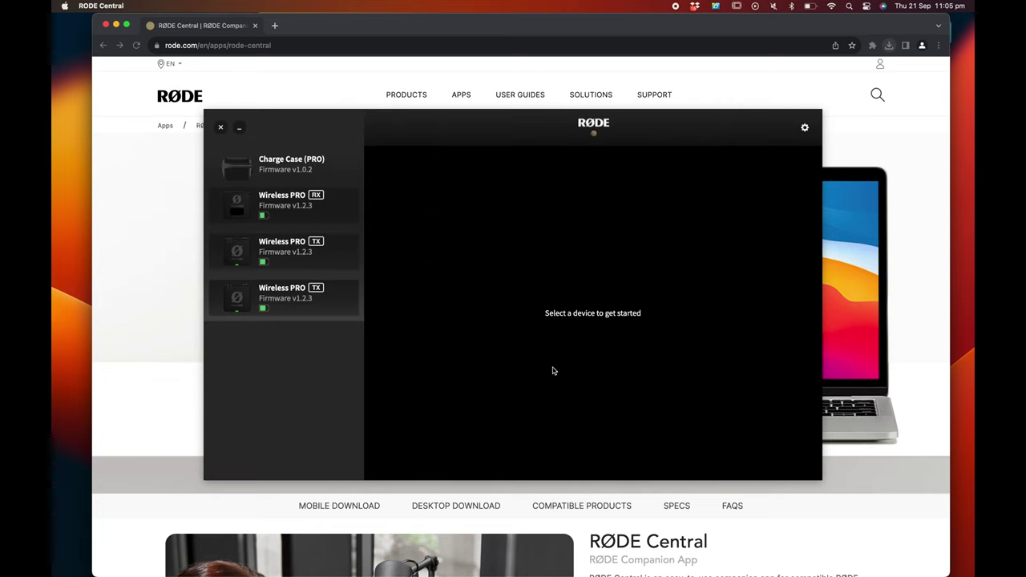
Open the Wireless PRO receiver's settings and set its routing to Split
left_click(315, 211)
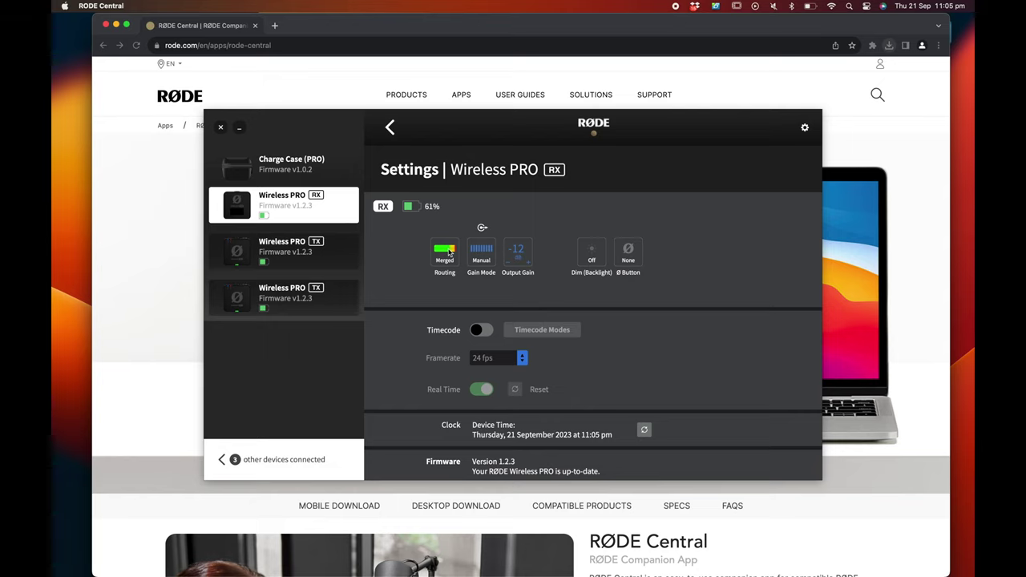
left_click(446, 253)
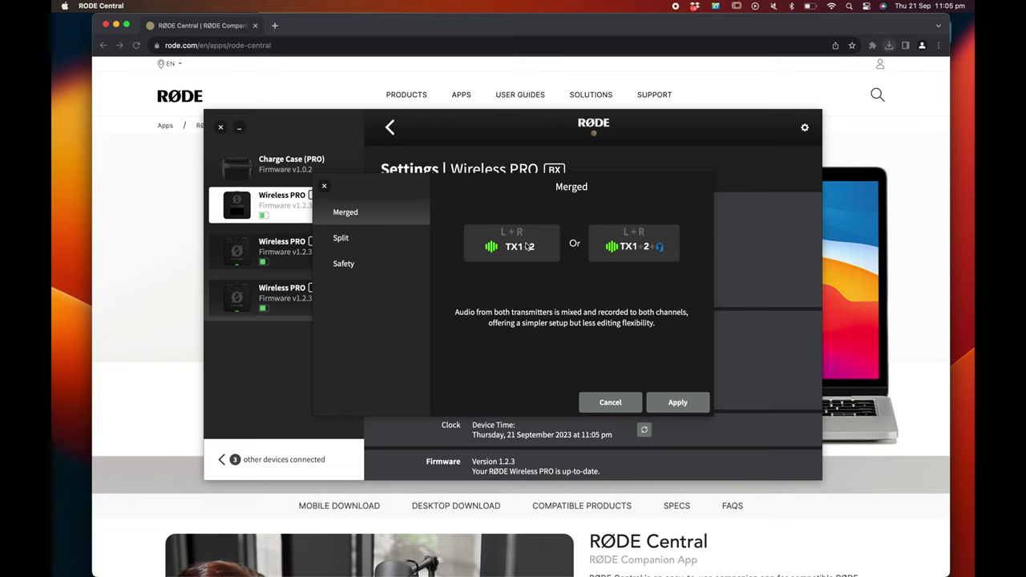
left_click(369, 242)
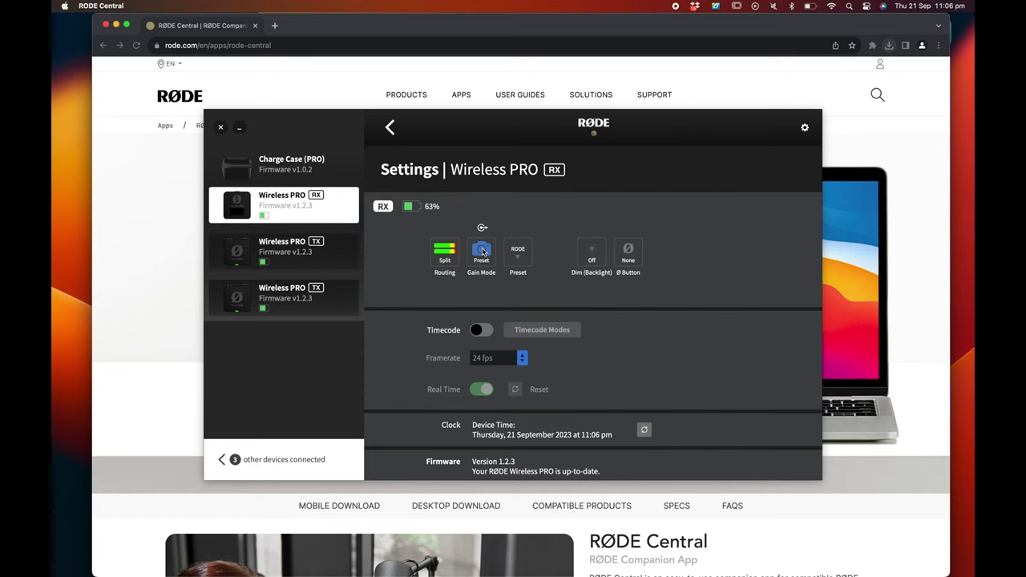
Set the receiver's gain mode to Manual with -18 dB output gain, and turn on timecode at 25 fps
left_click(483, 252)
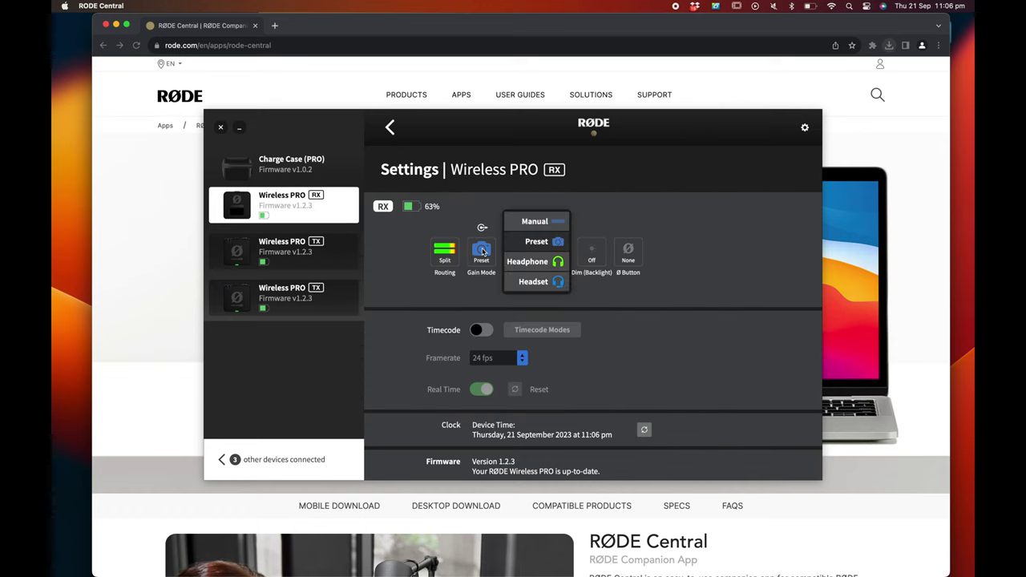
left_click(534, 223)
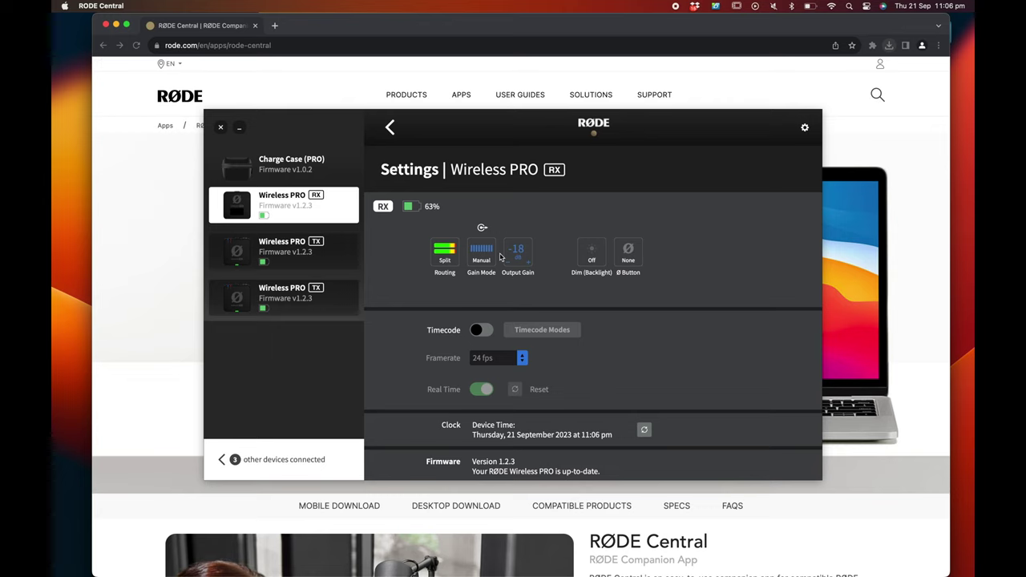
left_click(483, 330)
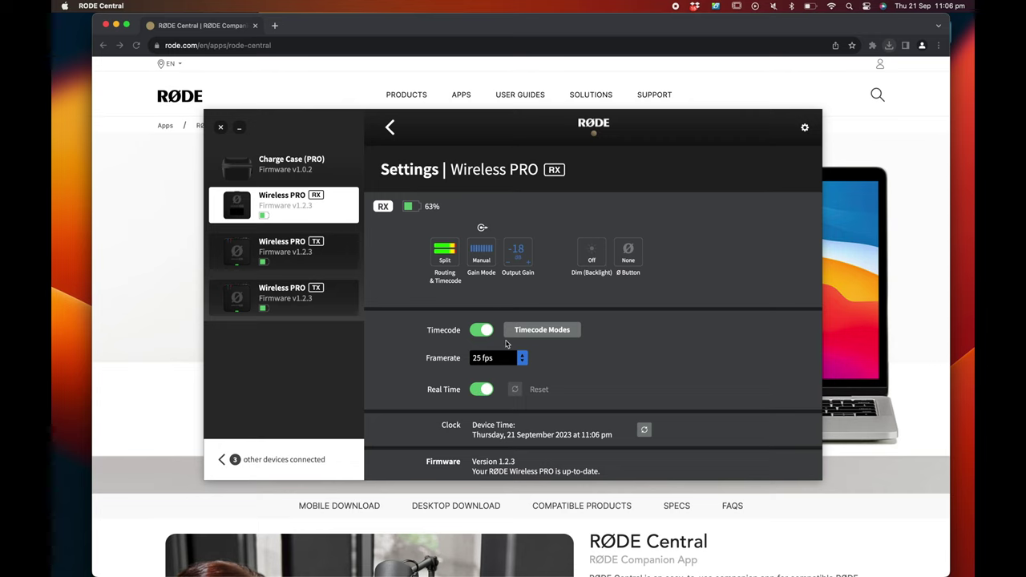
Review the Timecode 1 to 5 output modes in the receiver's routing options and apply Split
left_click(446, 253)
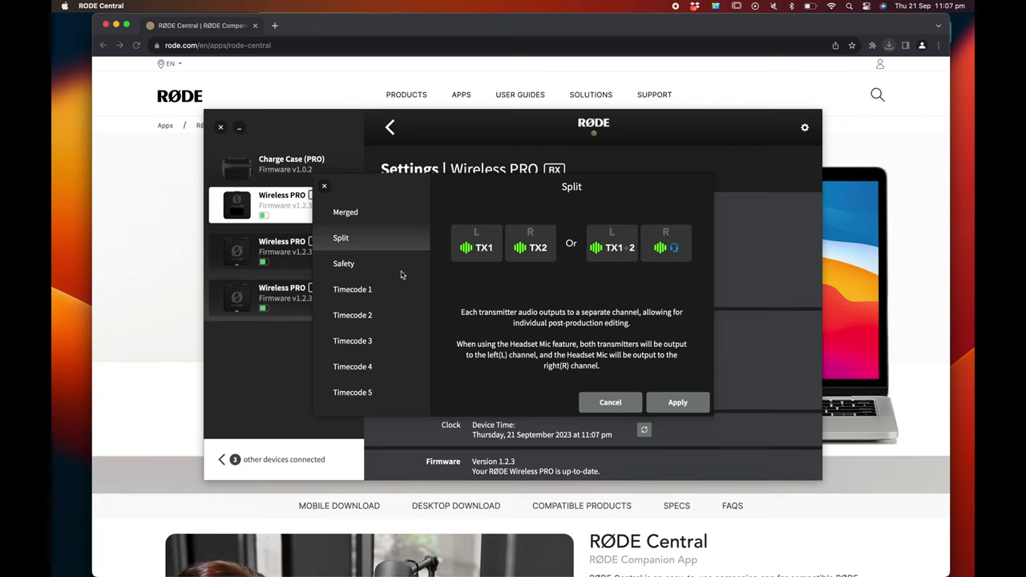
left_click(384, 293)
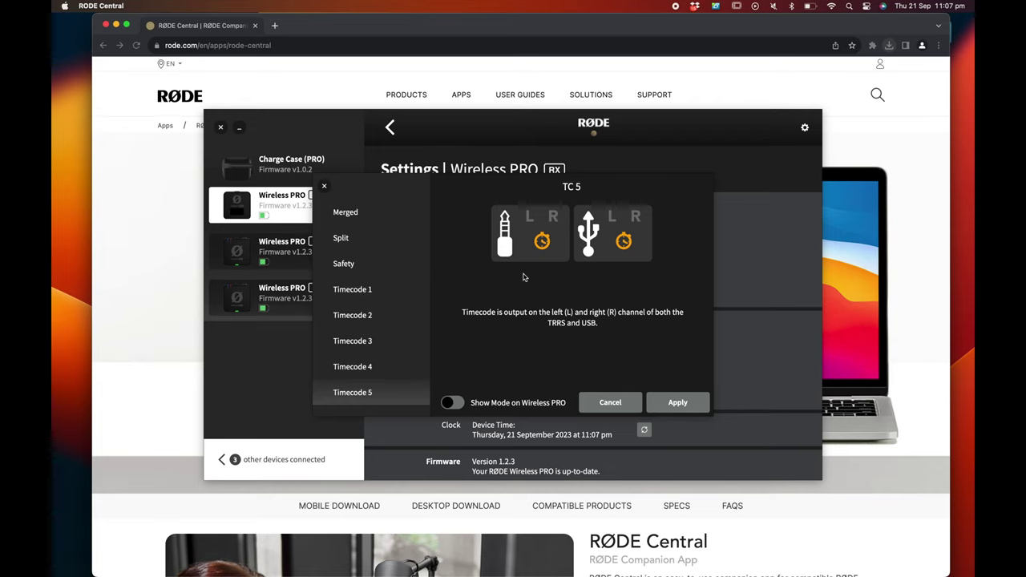
left_click(360, 237)
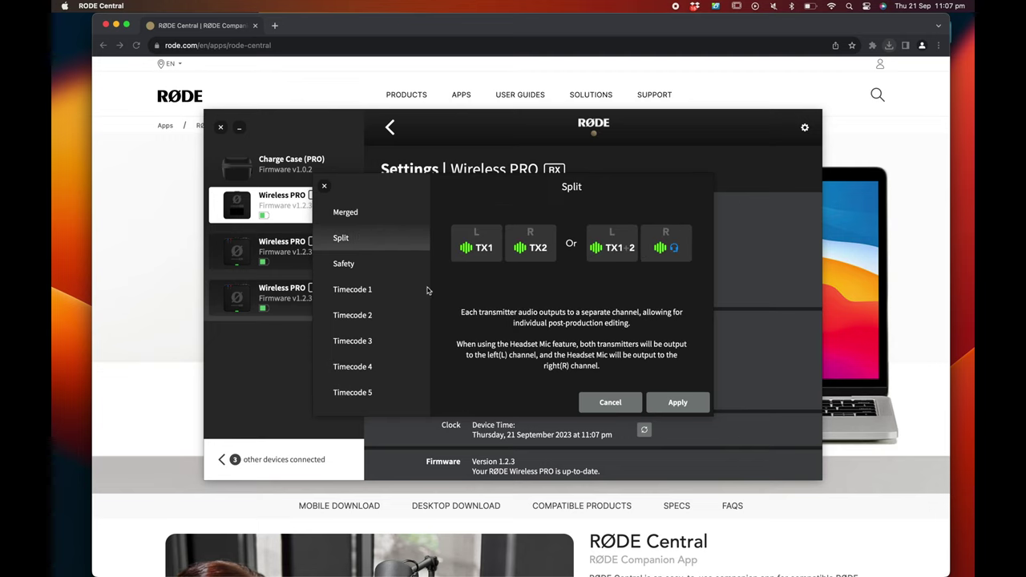
left_click(674, 402)
scroll(486, 332, "down", 1)
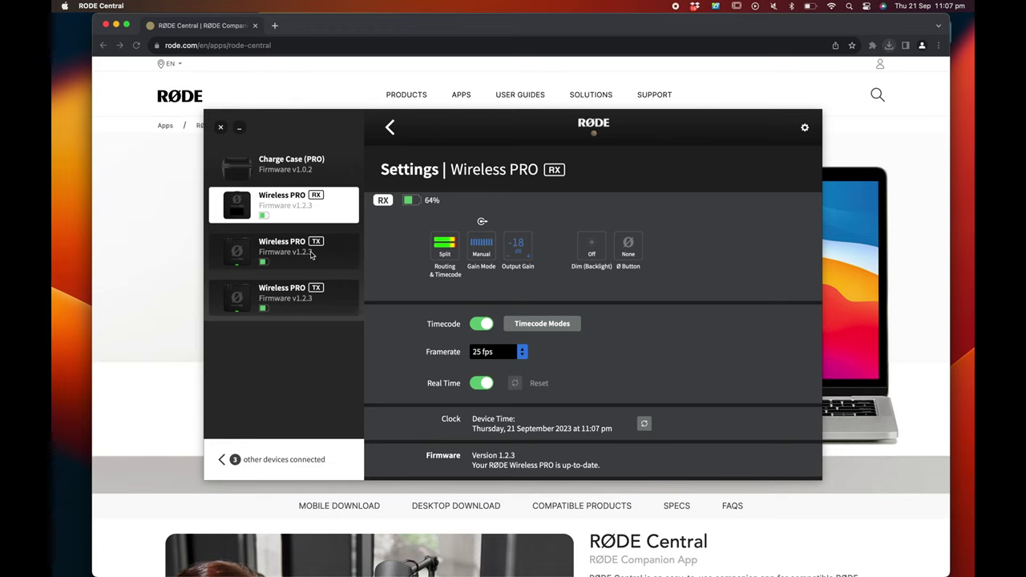
Check the GainAssist, Ø button, LED, recording and drop-out marker settings of both transmitters, and return to the receiver's settings
left_click(312, 255)
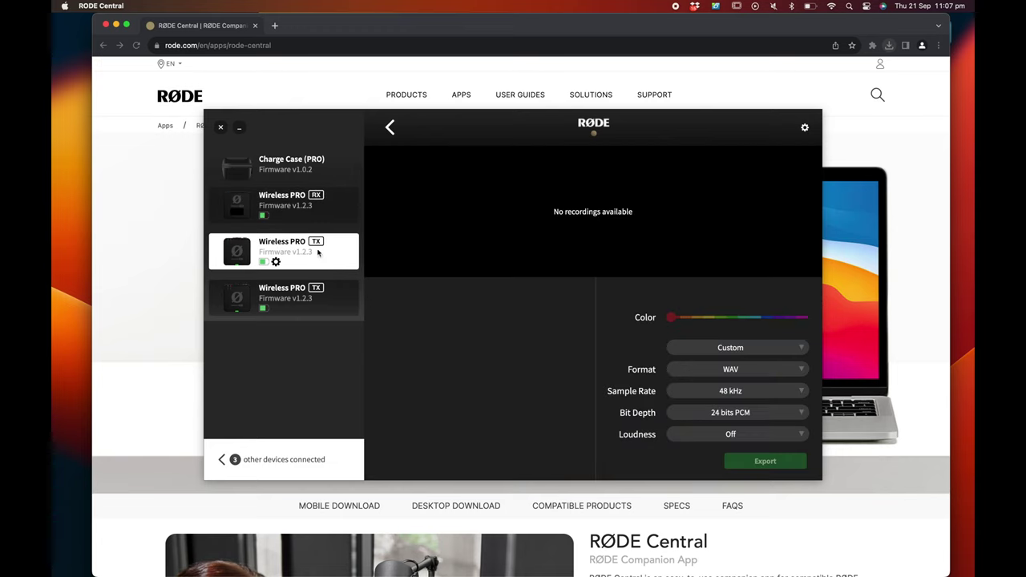
left_click(276, 263)
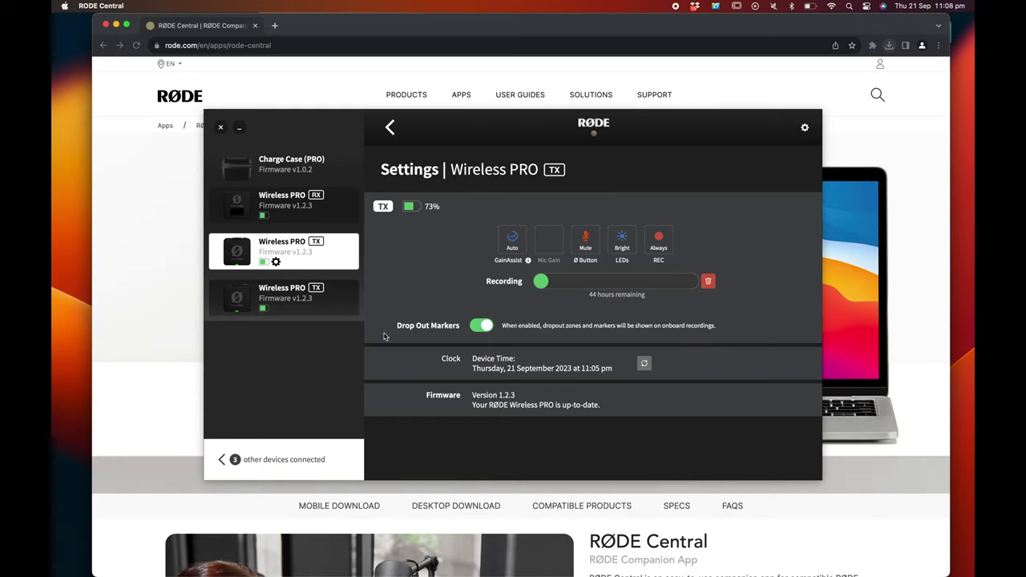
left_click(307, 300)
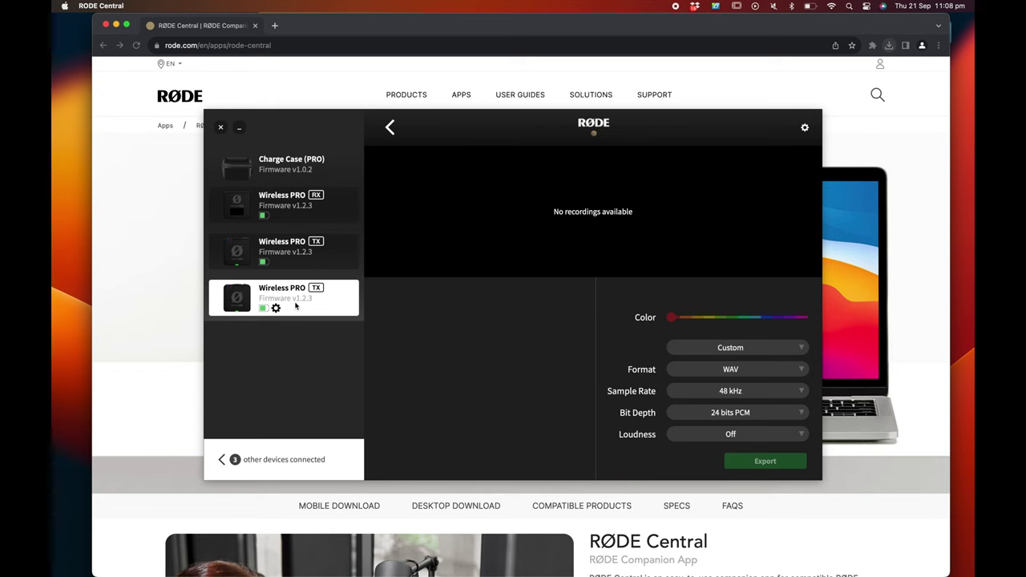
left_click(276, 309)
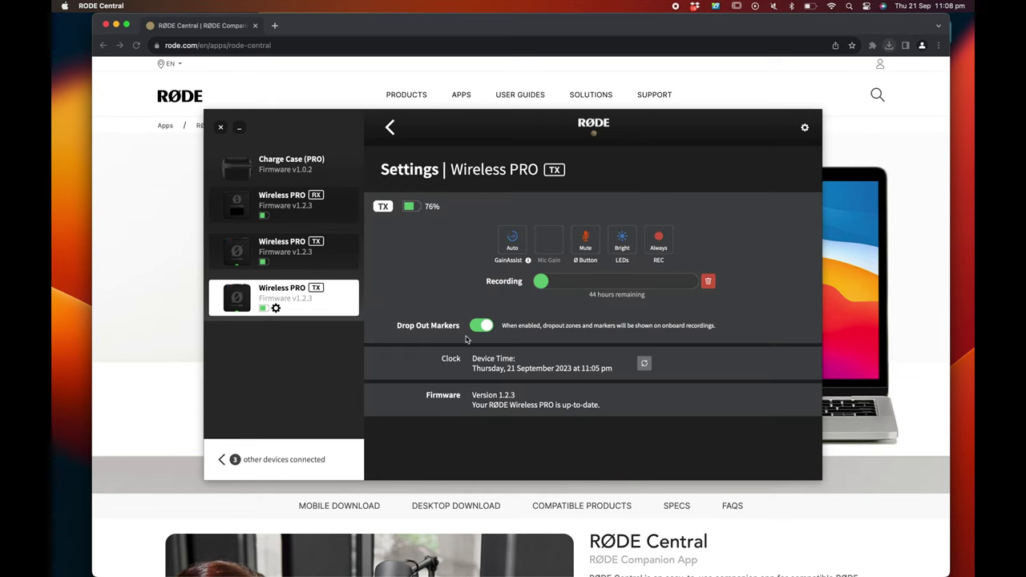
left_click(304, 206)
scroll(419, 293, "down", 1)
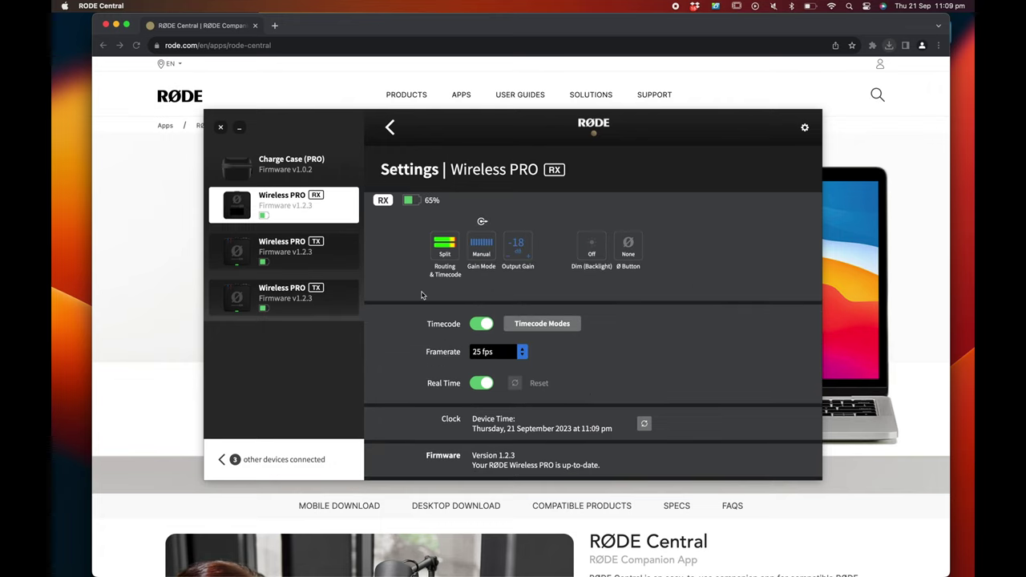